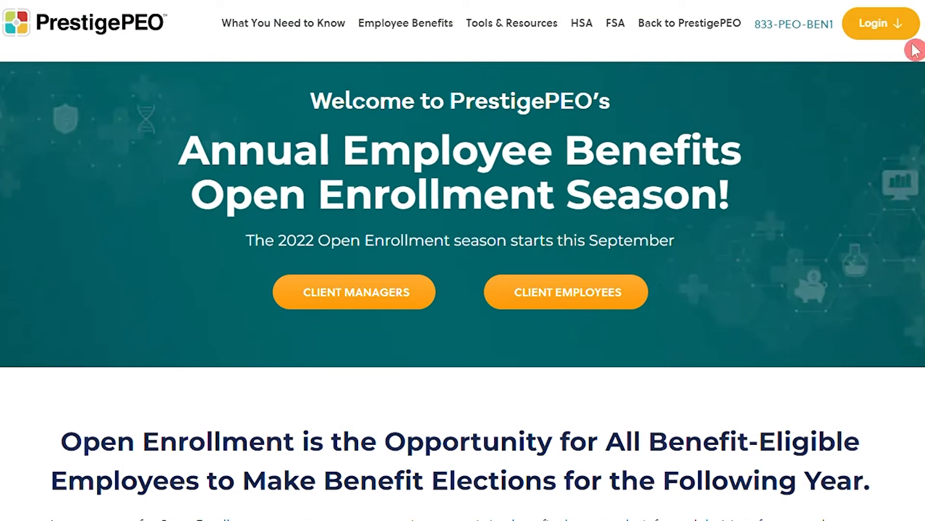
- Go to the PrestigePRO Manager login and search the manager dashboard for the Renewal Portal
mouse_move(888, 30)
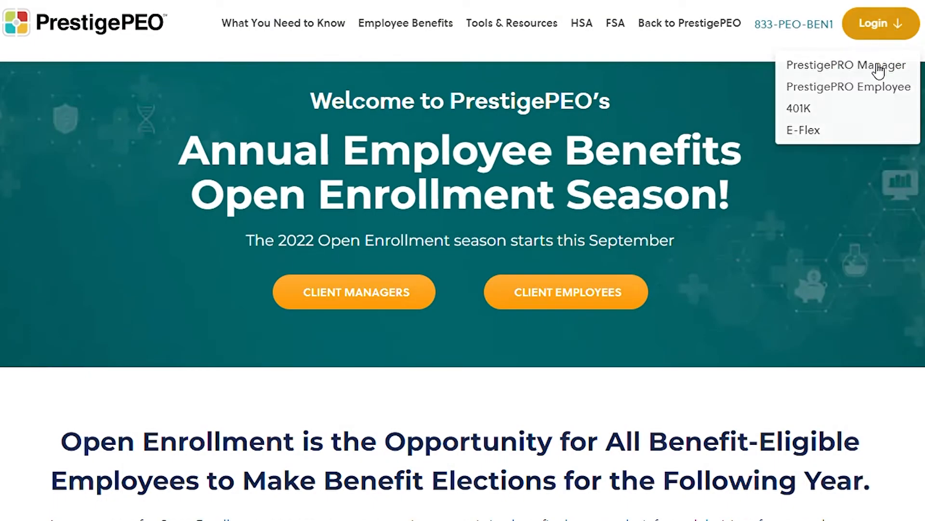
left_click(820, 65)
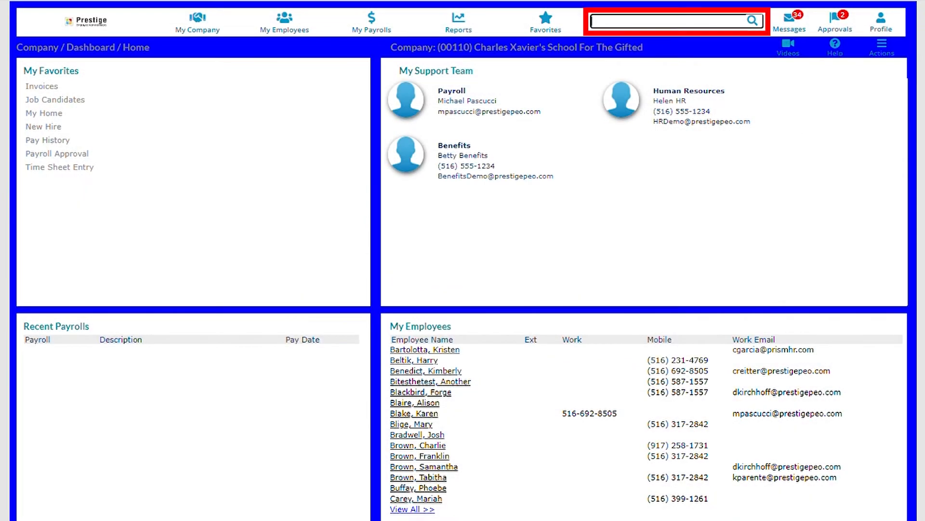
type("Renewal Portal")
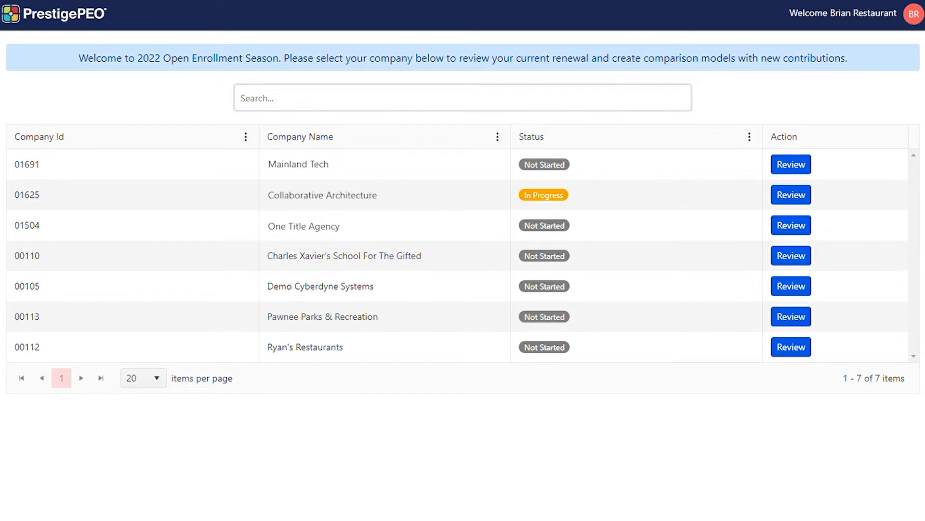
- Open the renewal review for Pawnee Parks & Recreation and view its Full Rate Benefit Menus
left_click(791, 317)
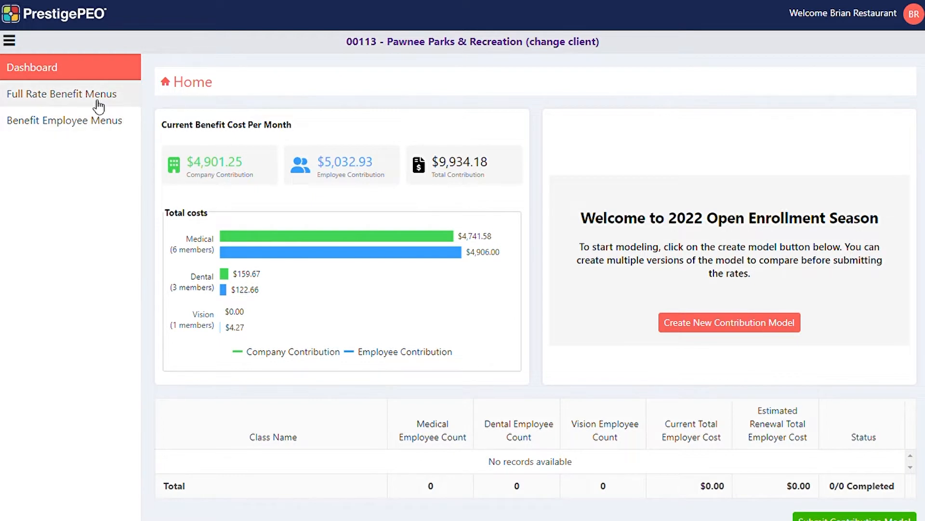
left_click(99, 106)
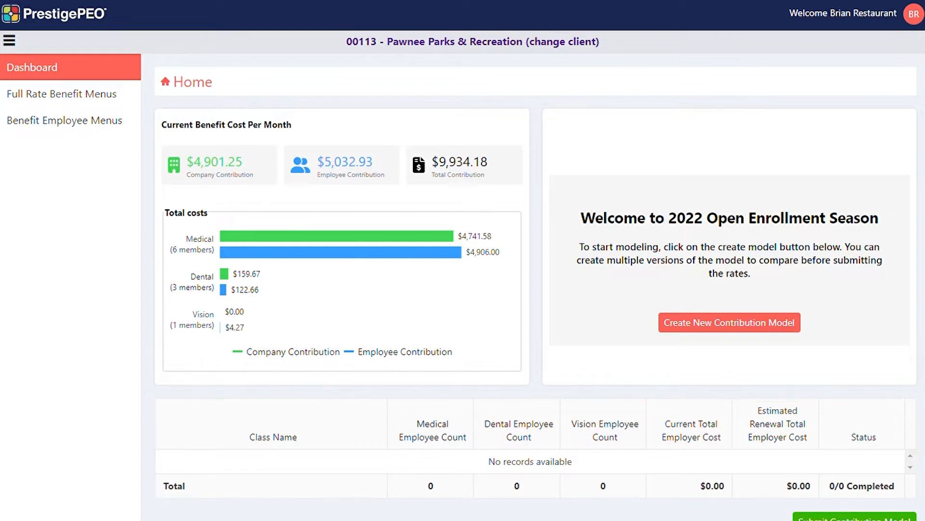
- Collapse the navigation sidebar and create a new contribution model named Model Version 1
left_click(11, 41)
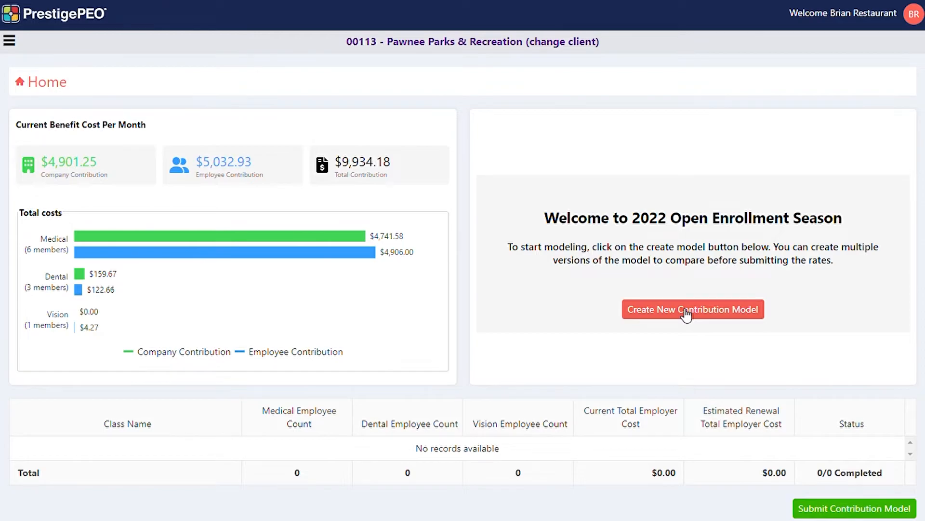
left_click(687, 315)
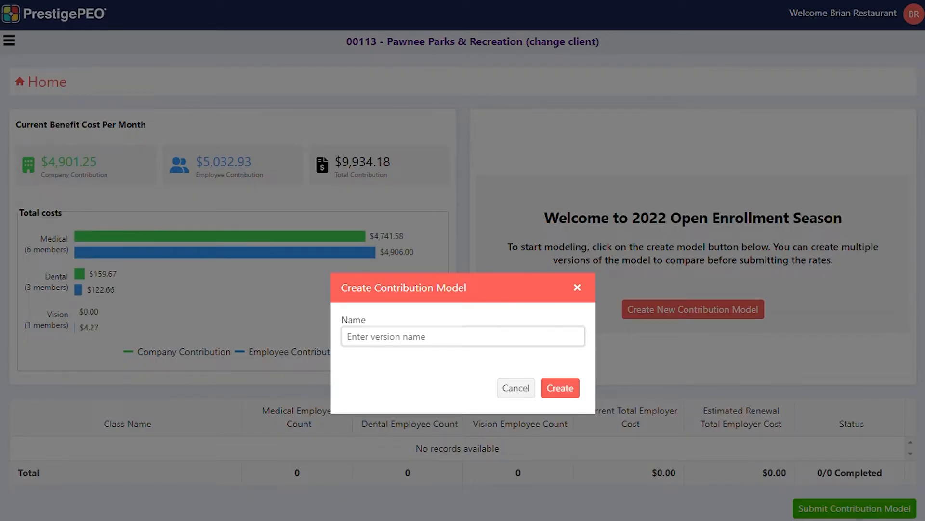
type("Model Version 1")
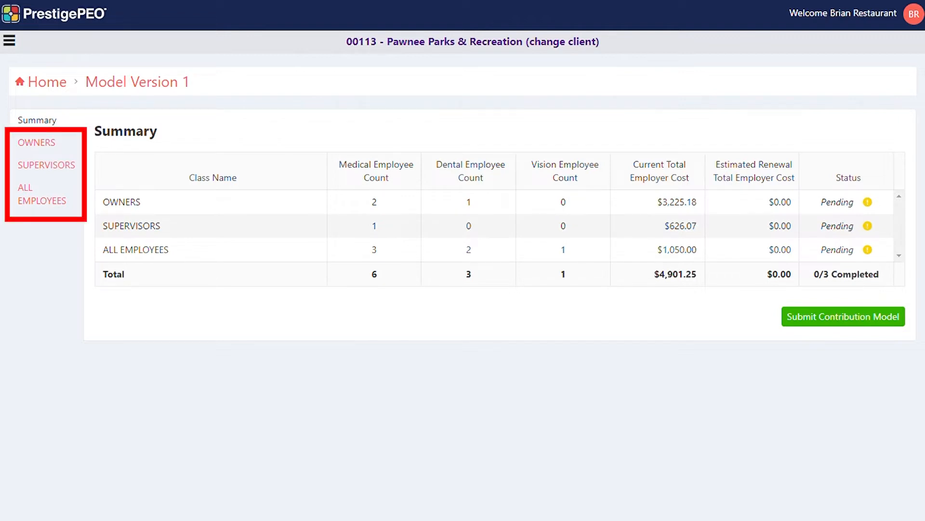
- Examine the plan rates and contributions of the Owners, Supervisors and All Employees classes
left_click(30, 145)
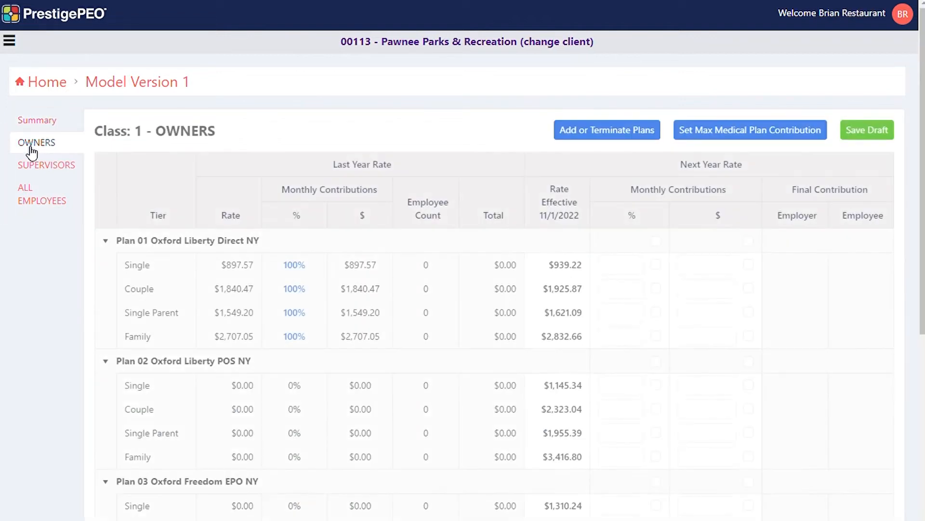
left_click(33, 169)
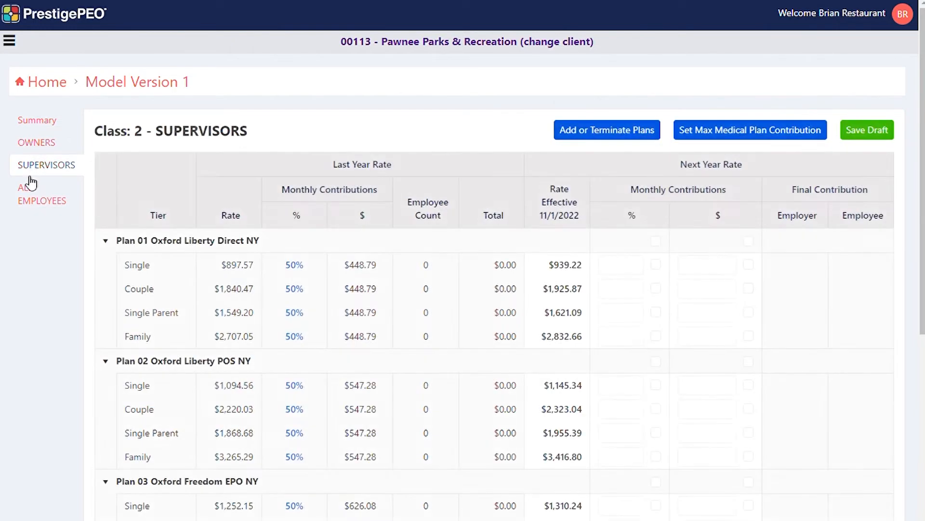
left_click(32, 204)
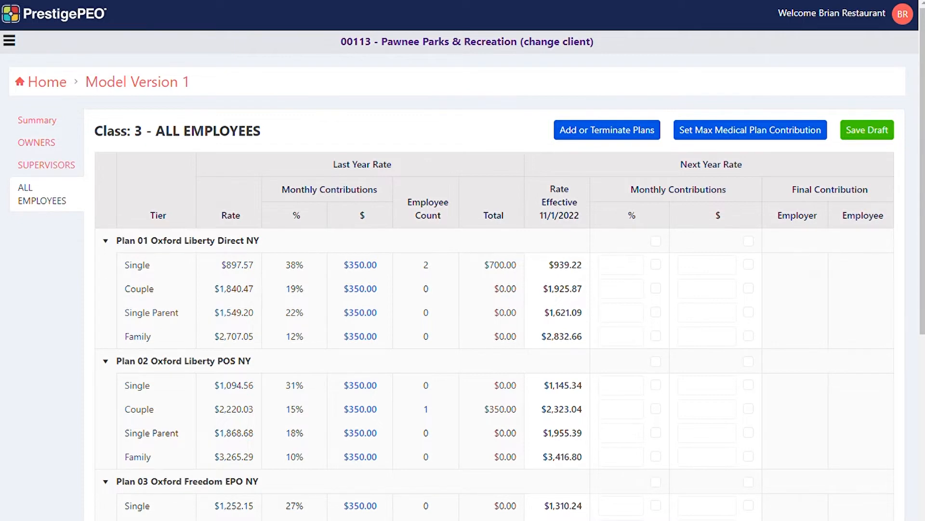
- Open plan management and select medical plans 04 Oxford Freedom Direct NY and 05 Oxford Freedom Access NY for addition
left_click(618, 136)
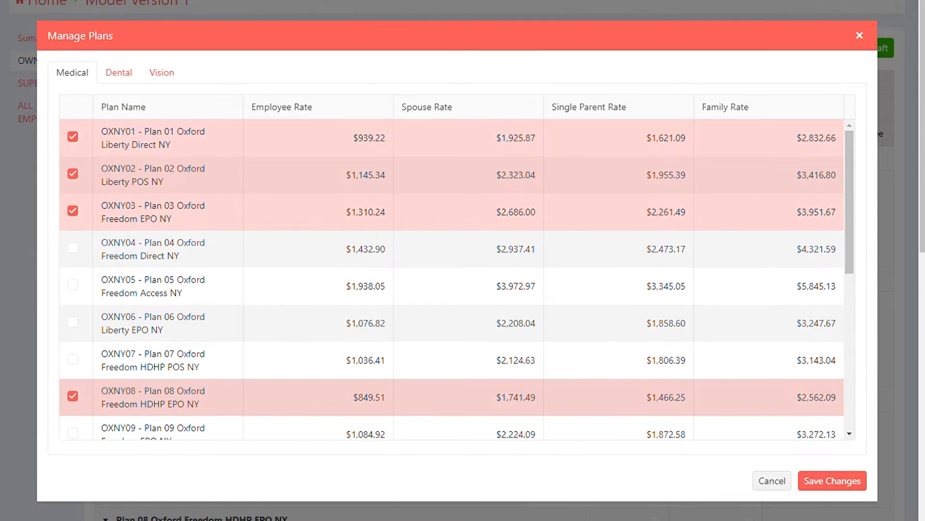
left_click(73, 248)
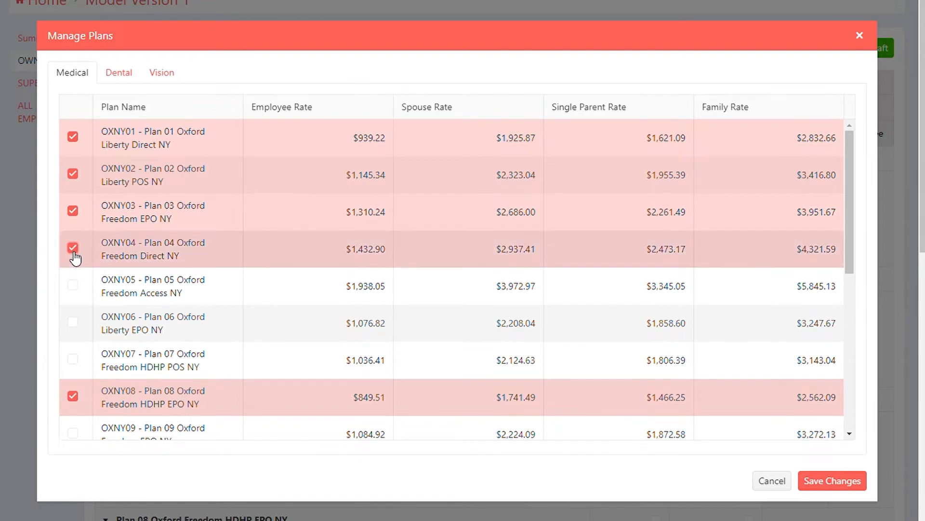
left_click(73, 285)
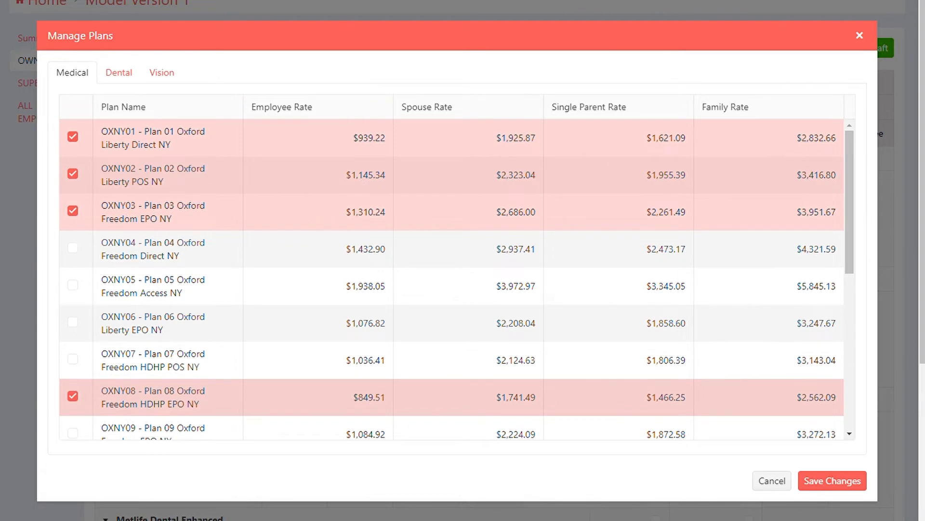
- Deselect medical plans 02 Oxford Liberty POS NY, 03 Oxford Freedom EPO NY and 08 Oxford Freedom HDHP EPO NY to terminate them
left_click(73, 174)
left_click(73, 211)
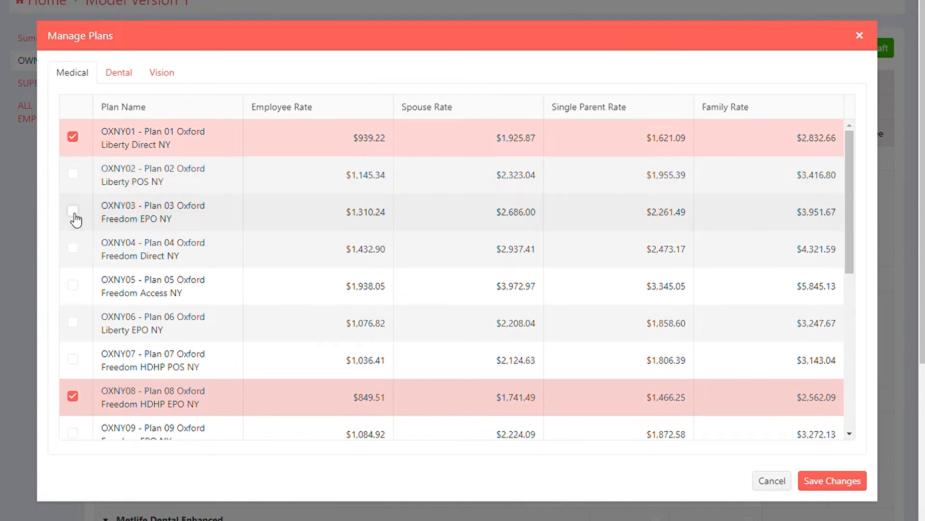
left_click(74, 399)
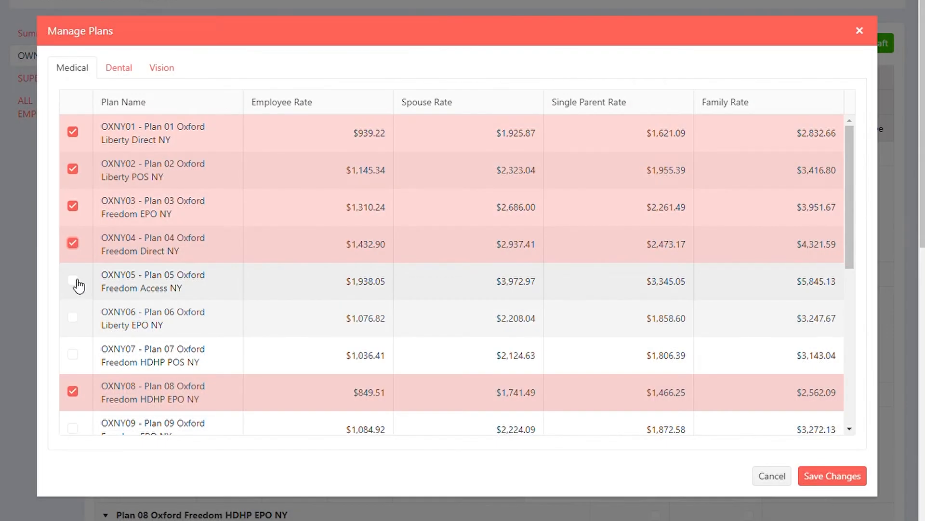
- Add medical plans 05 Oxford Freedom Access NY and 06 Oxford Liberty EPO NY to the Owners class and save the changes
left_click(73, 280)
left_click(73, 317)
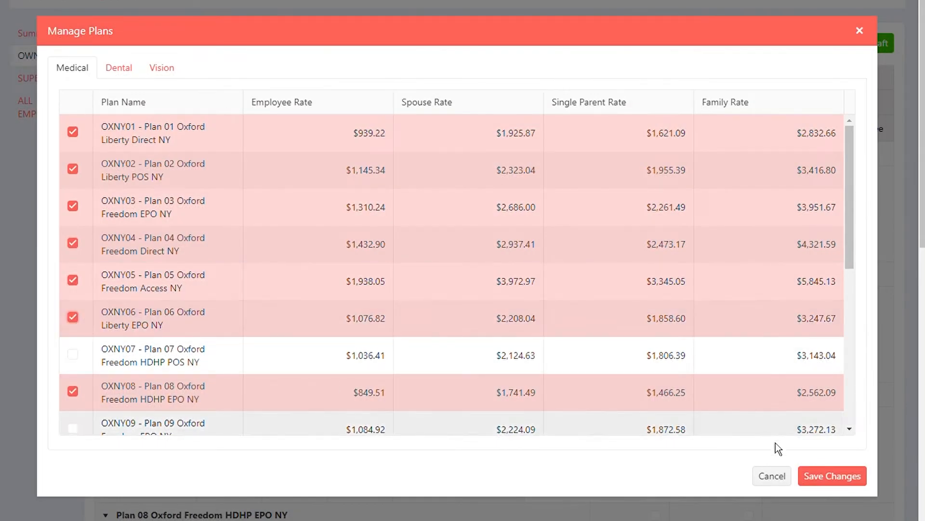
left_click(831, 477)
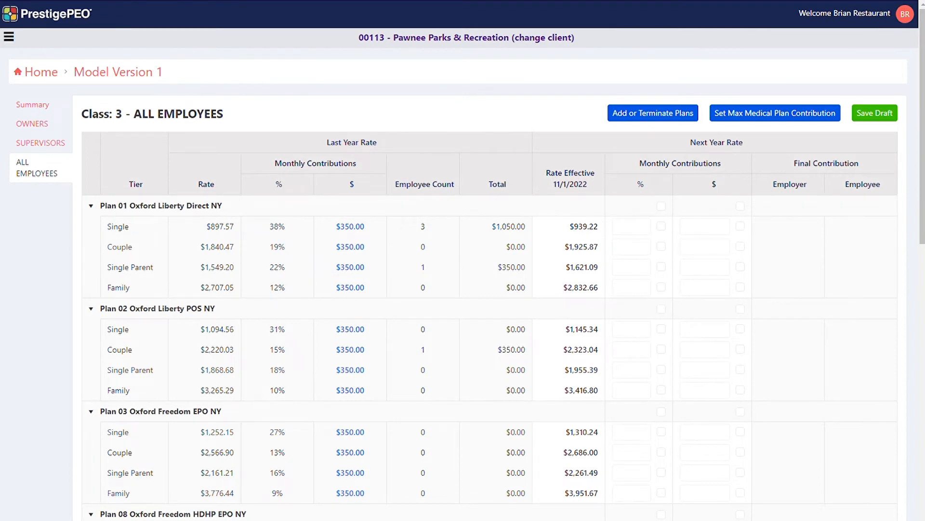
- Set the next-year monthly contribution to 80% for all four tiers of Plan 01 Oxford Liberty Direct NY in the All Employees class
left_click(661, 206)
left_click(643, 233)
type("80")
left_click(639, 250)
type("80")
left_click(641, 269)
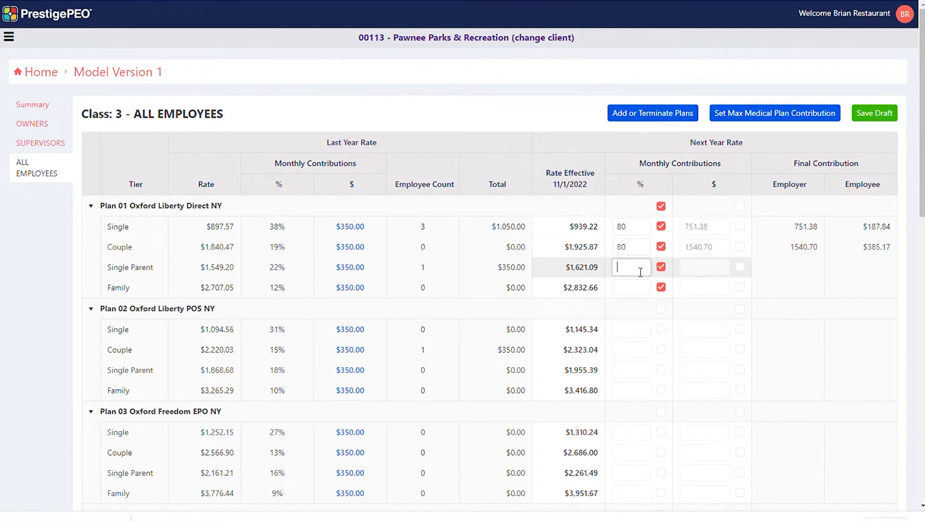
type("80")
left_click(644, 292)
type("80")
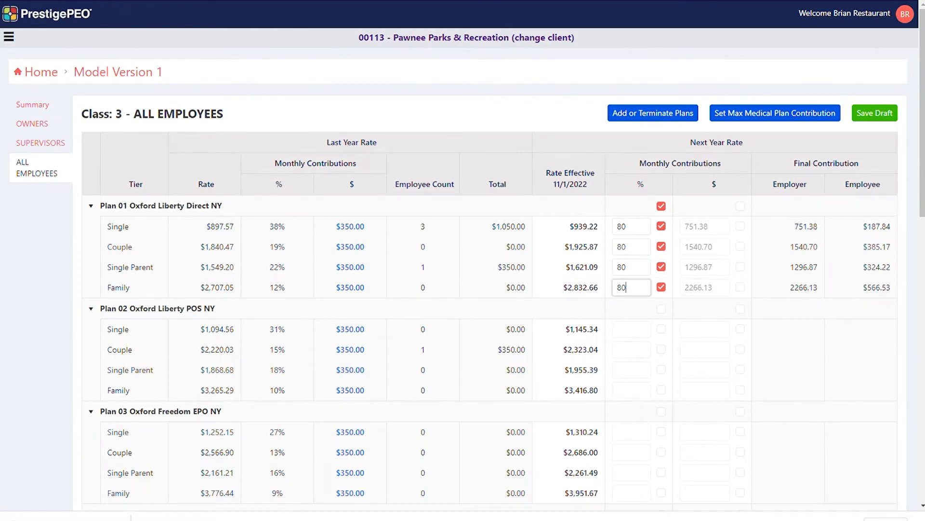
- Switch Plan 01's Couple and Family tiers to dollar contributions of $1,000 and $1,500 respectively
left_click(740, 247)
left_click_drag(714, 247, 687, 247)
type("1")
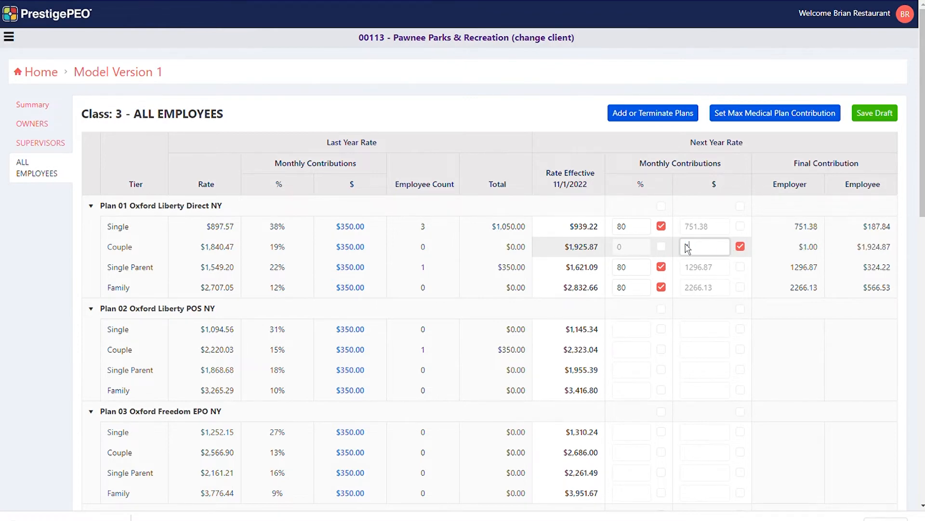
type(",000")
left_click(741, 287)
left_click_drag(727, 292, 682, 288)
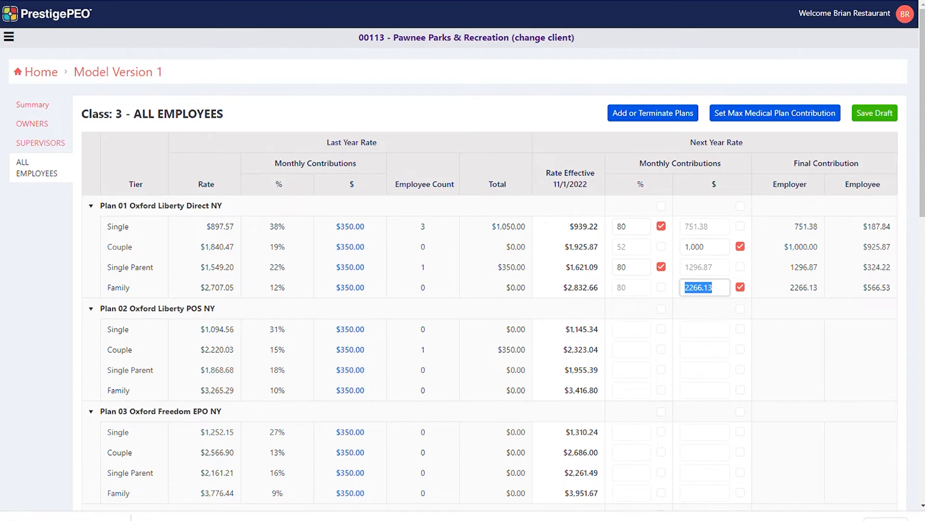
type("1,500")
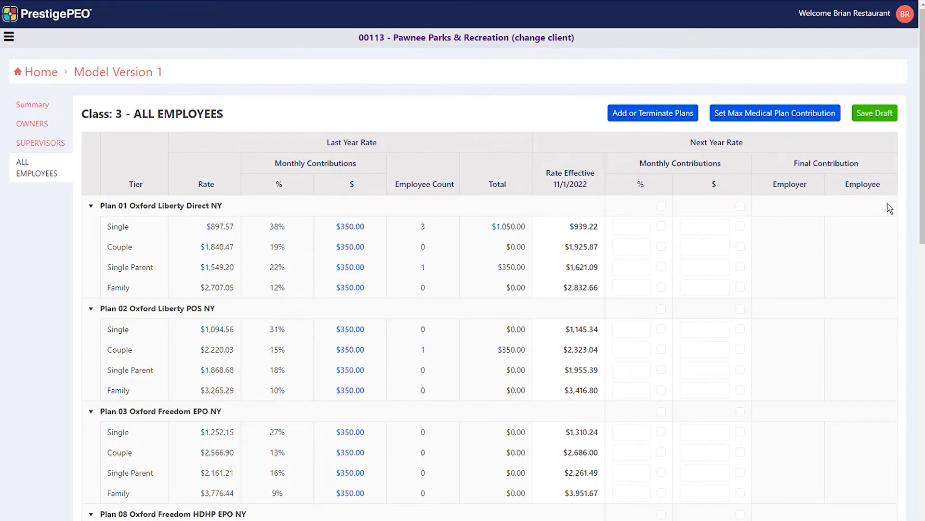
- Set Plan 01's monthly dollar contributions to $500 for Single, $1,000 for Couple, $900 for Single Parent and $1,500 for Family
left_click(741, 205)
left_click(708, 227)
type("500")
left_click(706, 246)
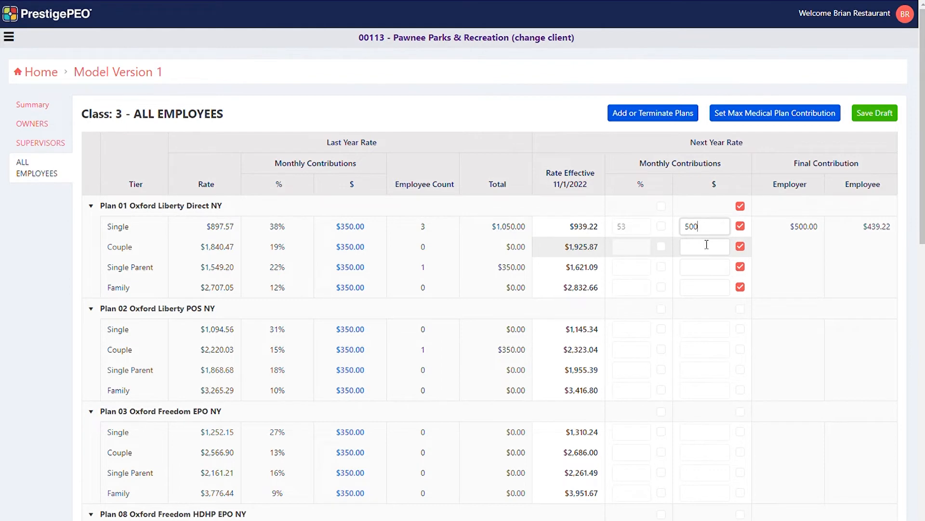
type("1,000")
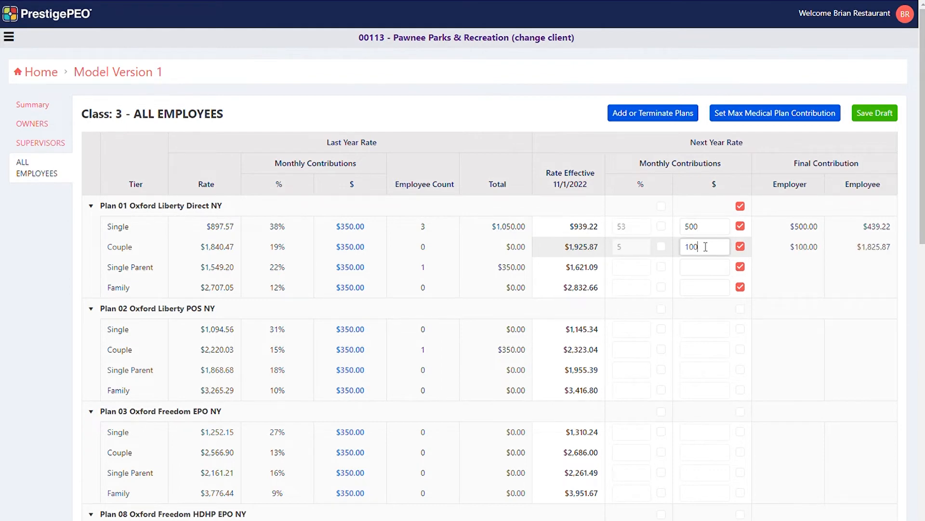
left_click(704, 268)
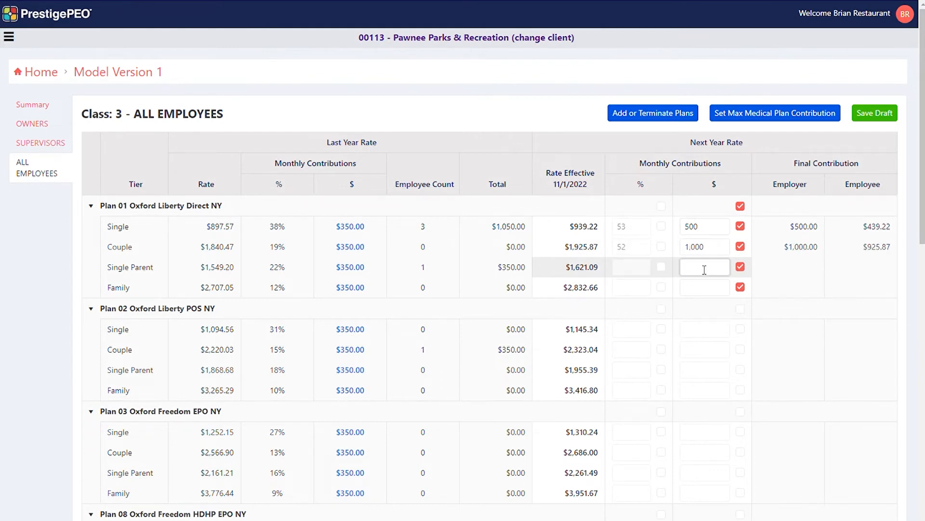
type("900")
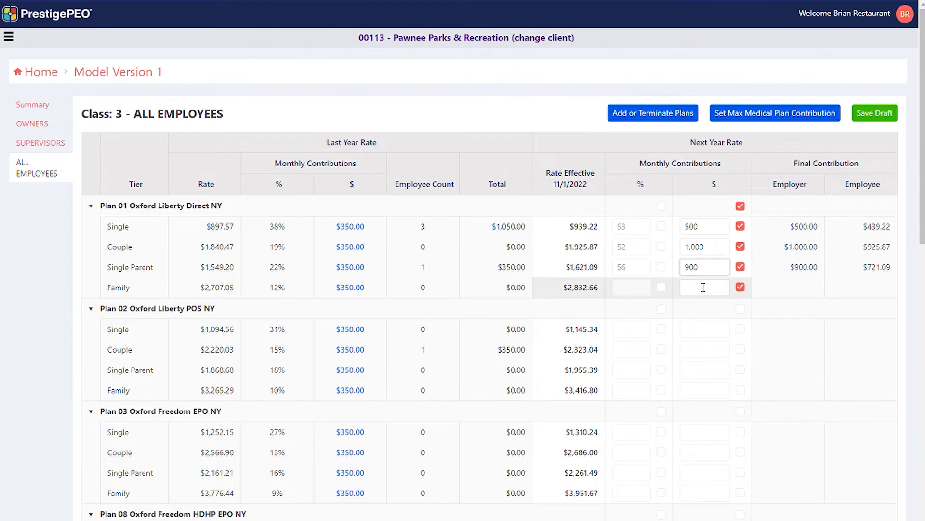
left_click(704, 288)
type("1,500")
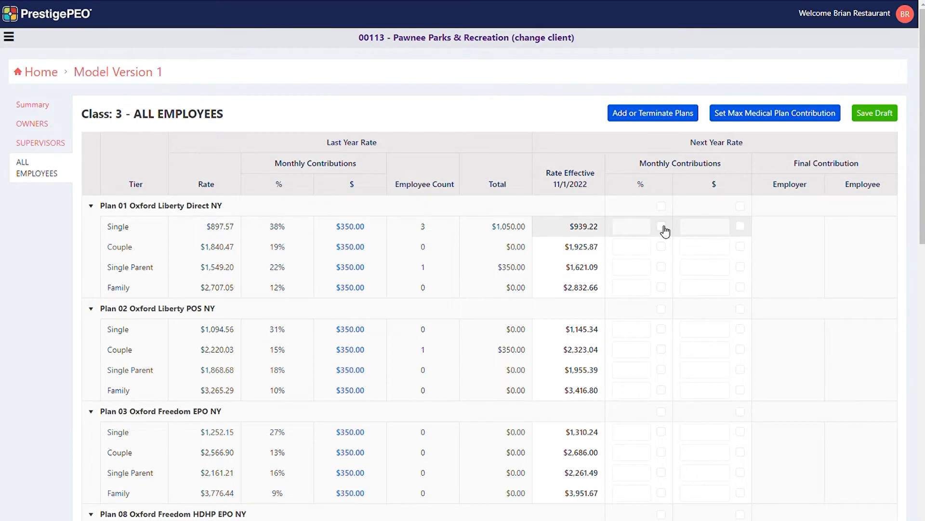
- Enter mixed contributions for Plan 01: Single 51%, Couple $1,020, Single Parent 52% and Family $1,529
left_click(661, 226)
left_click(634, 229)
type("51")
left_click(741, 246)
type("1020")
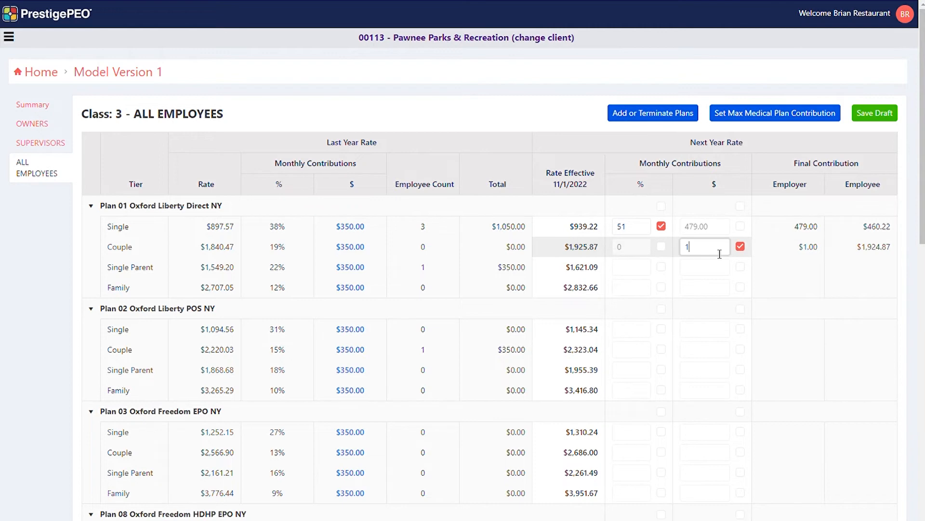
left_click(661, 267)
type("52")
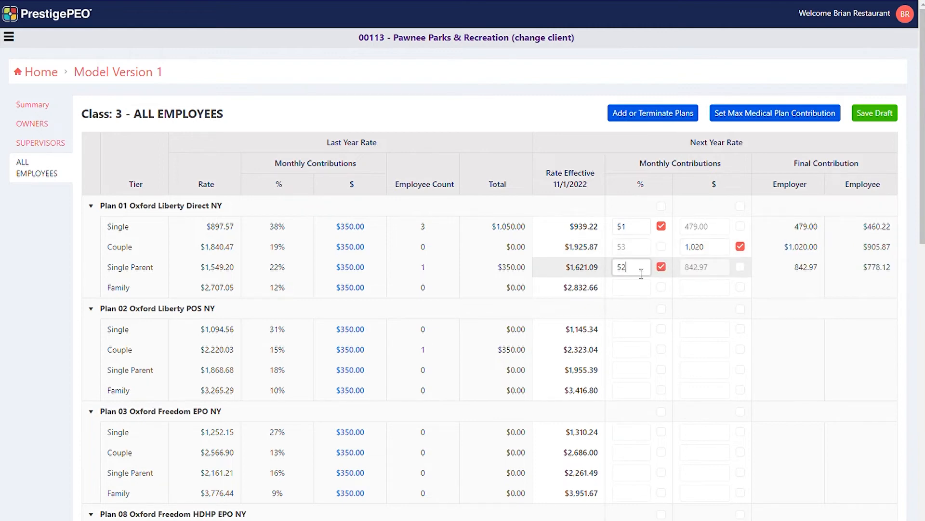
left_click(740, 287)
type("1529")
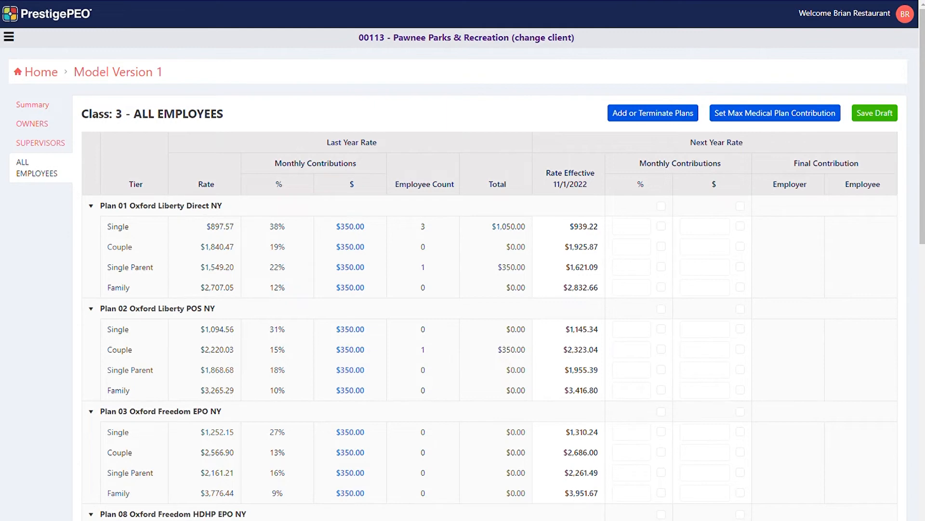
- Set the maximum monthly medical contributions to $500 for Single, $1,000 for Couple, $1,000 for Single Parent and $1,500 for Family
left_click(783, 116)
left_click(447, 217)
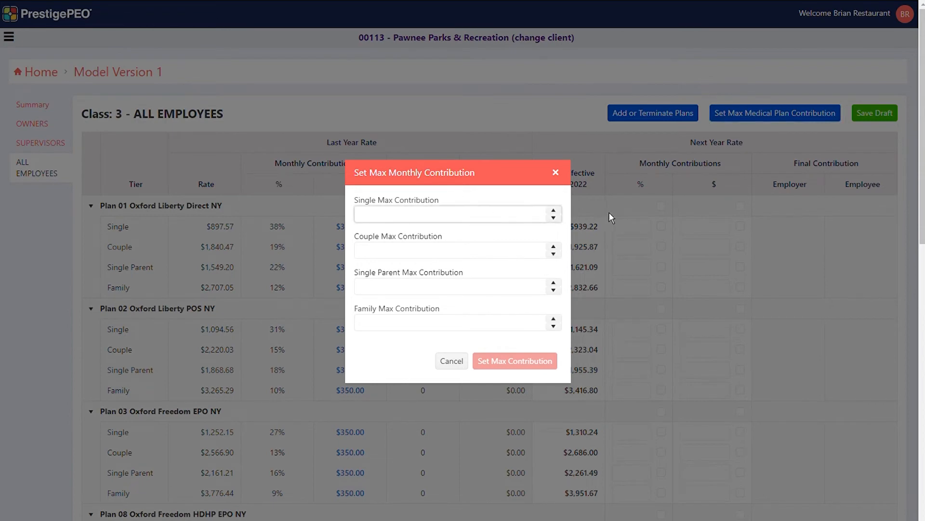
type("500.00")
key("Tab")
type("1000.00")
key("Tab")
type("1000.00")
key("Tab")
type("100500")
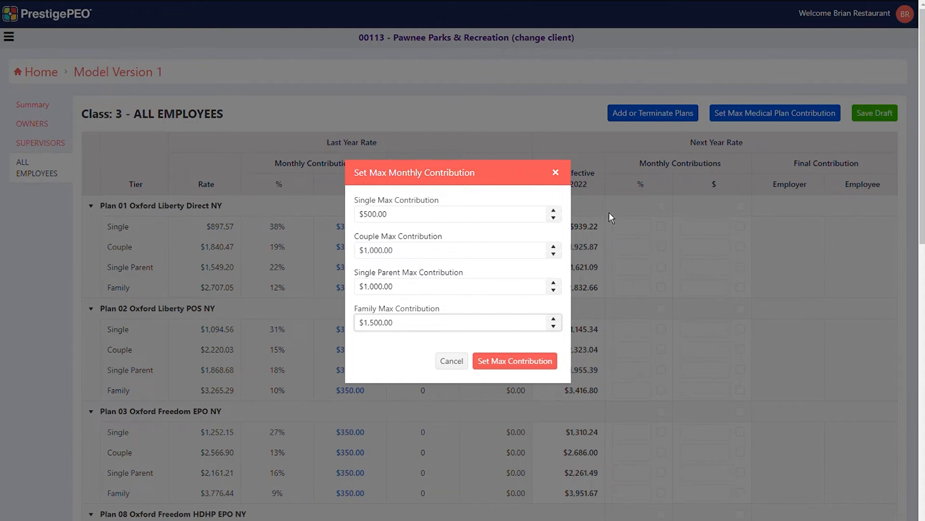
left_click(519, 365)
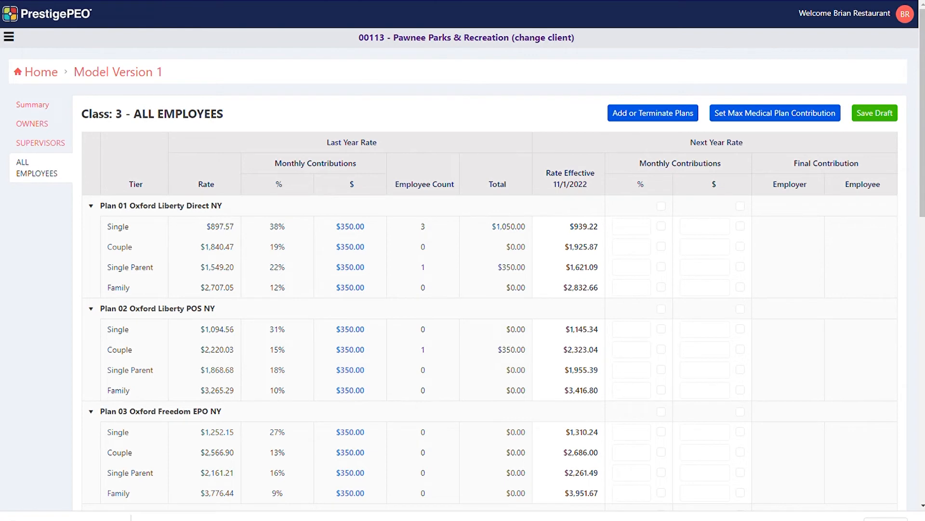
- Set Plan 02 Oxford Liberty POS NY to percentage contributions of 50% for Single, Couple, Single Parent and Family in the ALL EMPLOYEES class
left_click(662, 309)
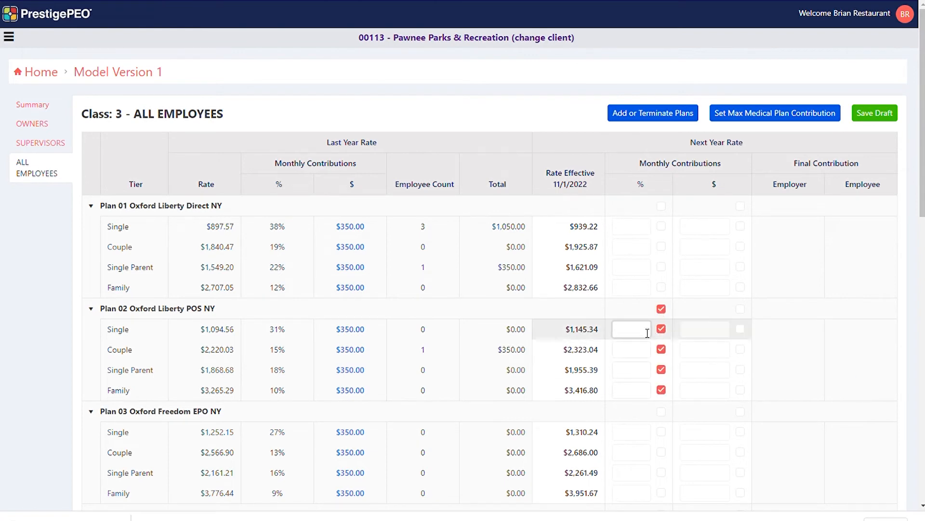
type("50")
left_click(642, 348)
type("50")
left_click(635, 371)
type("50")
left_click(626, 390)
type("50")
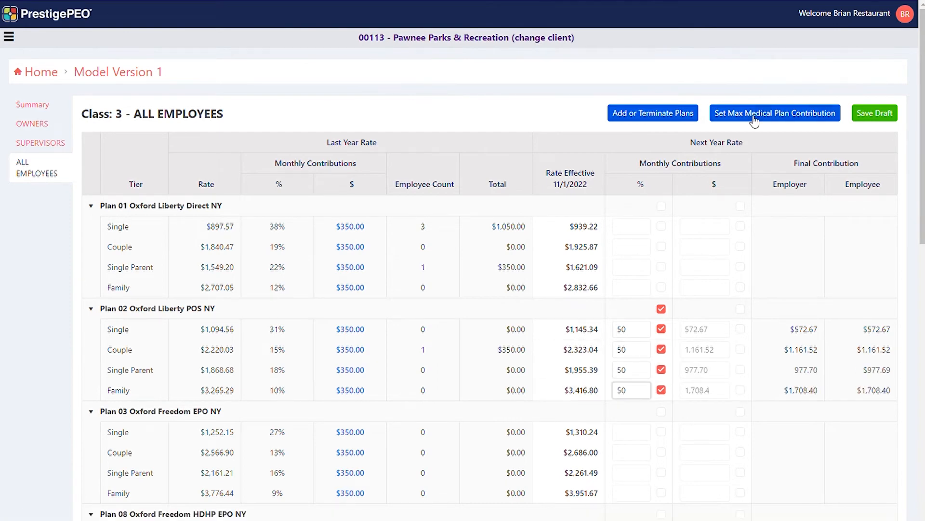
- Set the maximum monthly medical contributions to $572.67 for Single, $1,161.52 for Couple, $977.70 for Single Parent and $1,708.40 for Family
left_click(754, 118)
left_click(478, 215)
type("572.67")
left_click(524, 250)
type("1,161.52")
left_click(453, 289)
type("977.70")
left_click(436, 327)
type("1708.40")
left_click(506, 362)
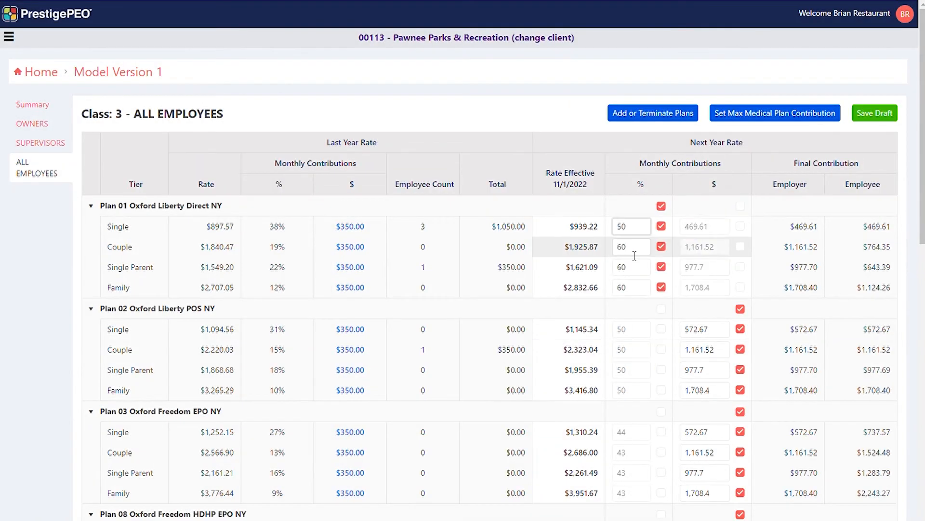
- Set Plan 01's contributions to 50% for the Couple, Single Parent and Family tiers
left_click_drag(632, 251, 608, 254)
type("50")
double_click(620, 267)
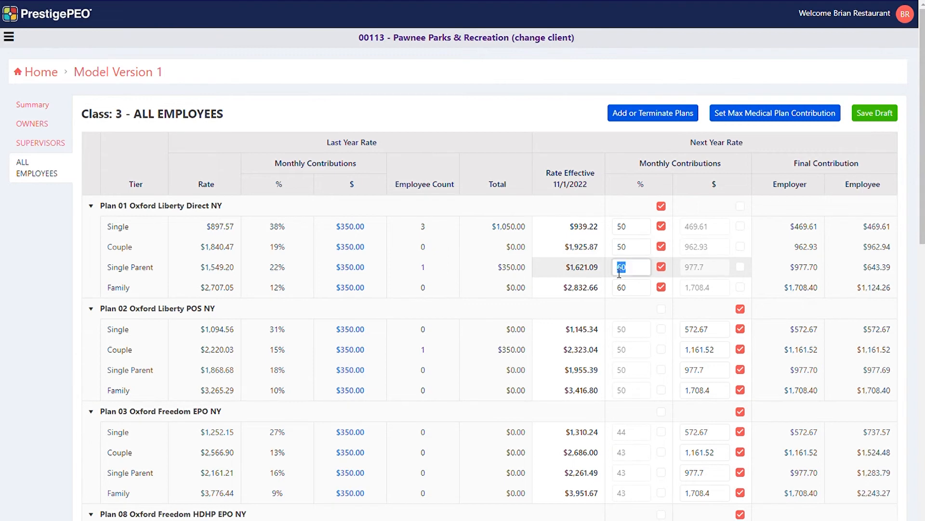
type("50")
double_click(621, 288)
type("50")
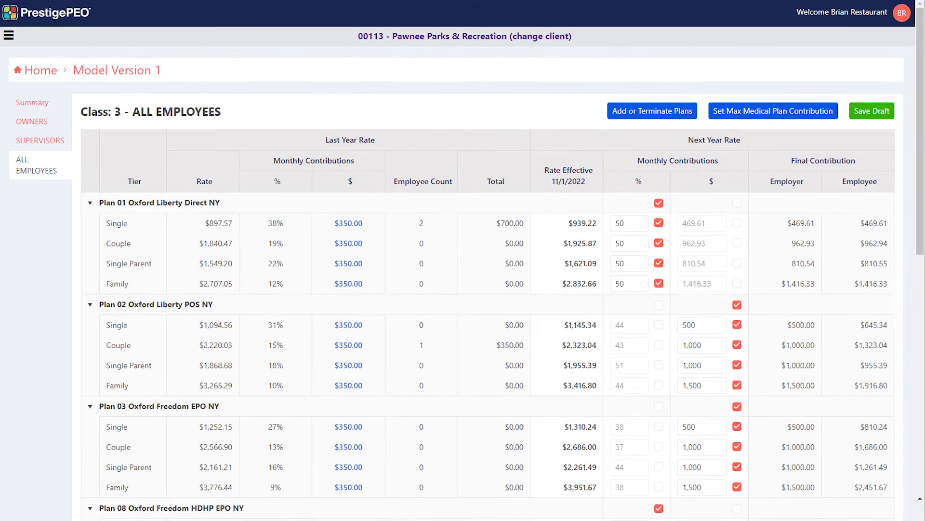
- Review the next-year contributions of all medical and dental plans in the ALL EMPLOYEES class
scroll(463, 260, "down", 4)
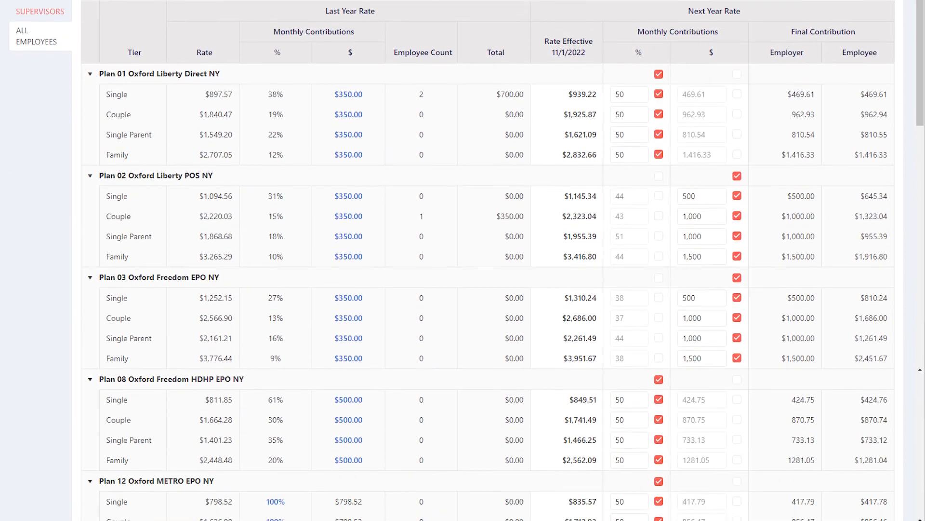
scroll(463, 261, "down", 5)
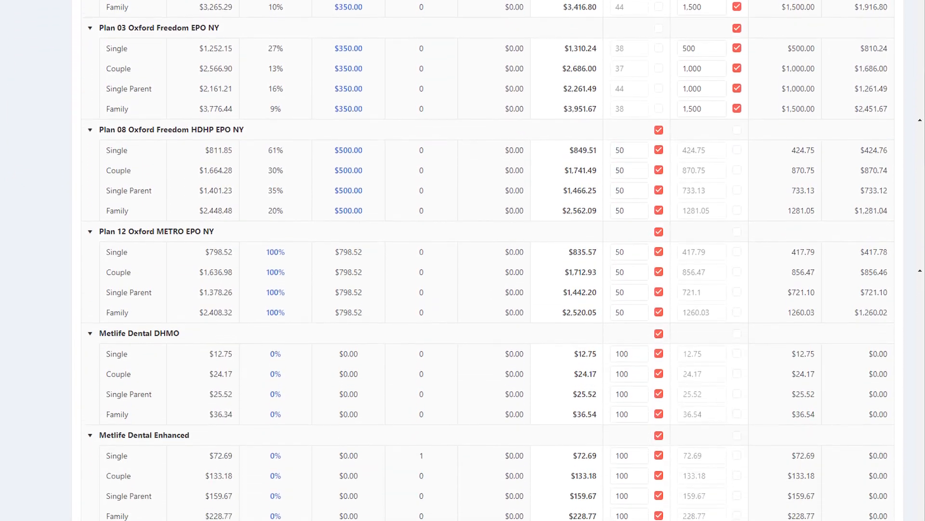
scroll(463, 260, "down", 4)
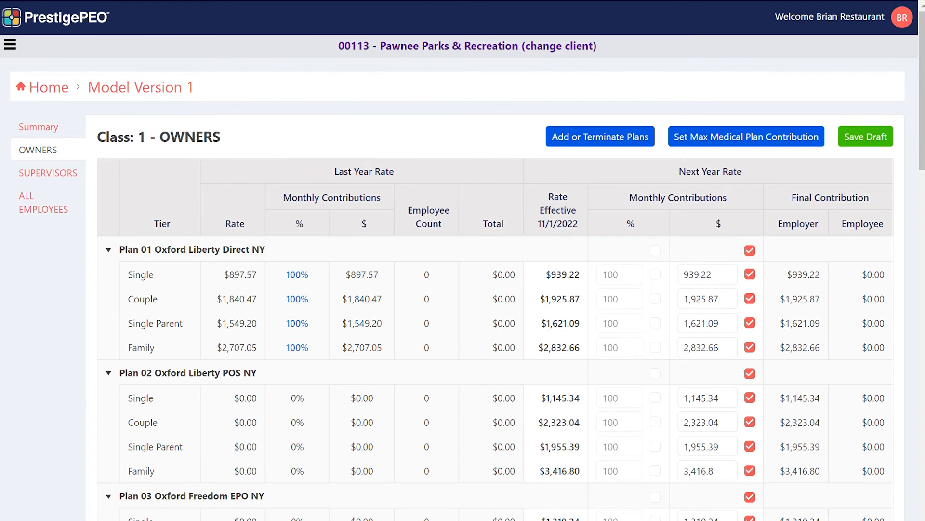
- Look through the contribution pages of the SUPERVISORS and ALL EMPLOYEES classes and open the model summary
left_click(30, 176)
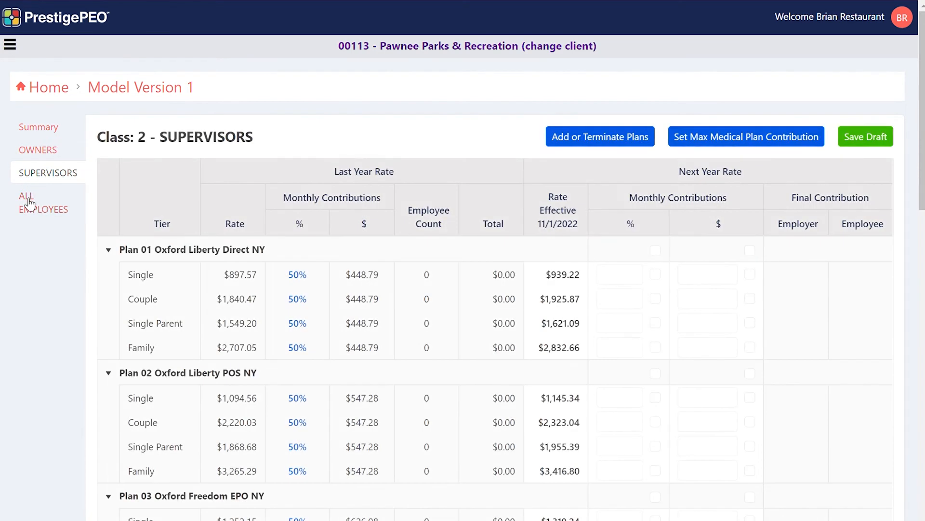
left_click(30, 208)
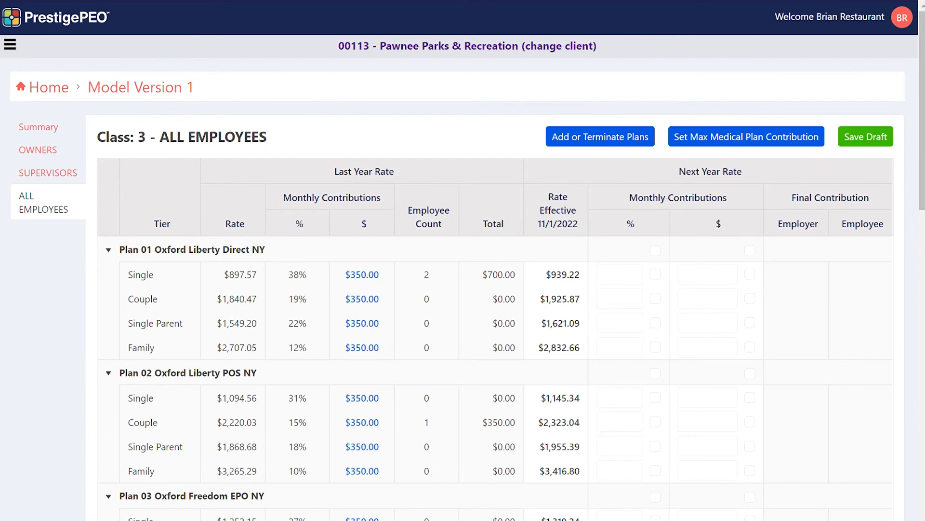
left_click(27, 132)
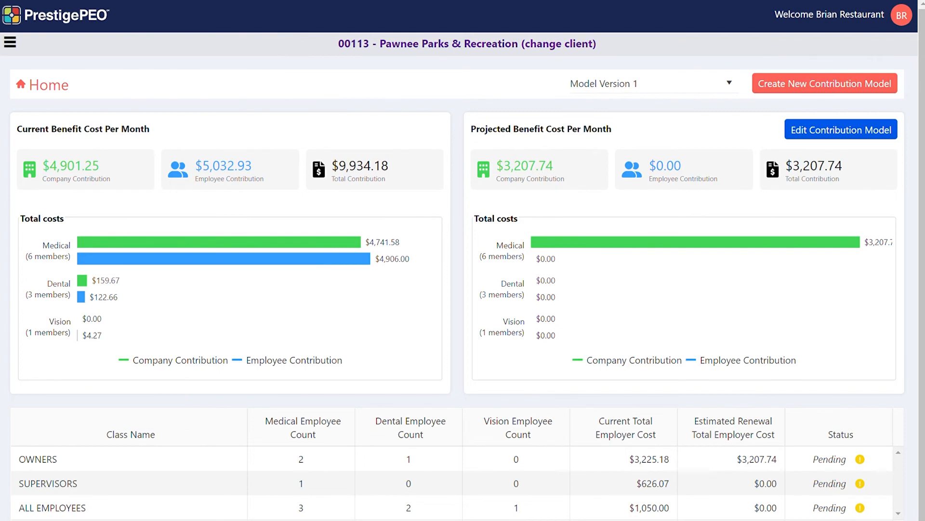
- Start a new contribution model and name it "Model Version 2"
left_click(885, 90)
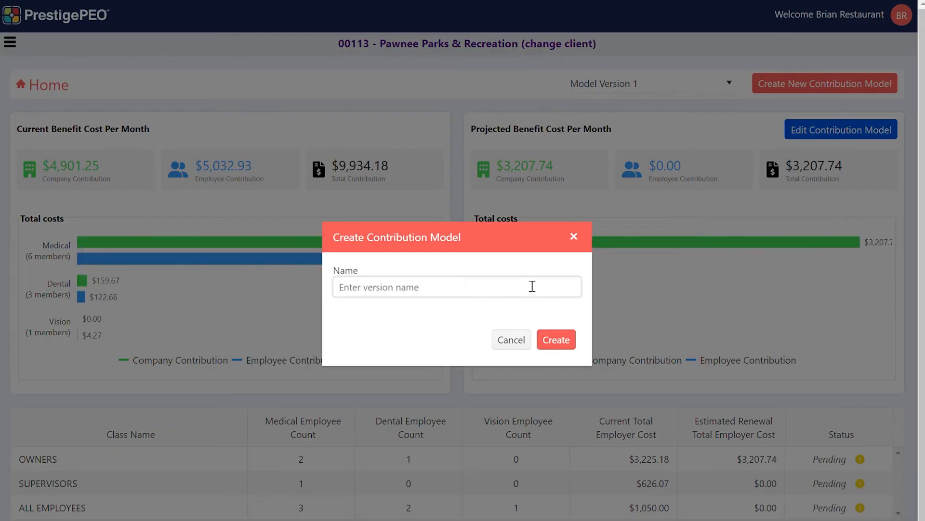
type("Model Version 2")
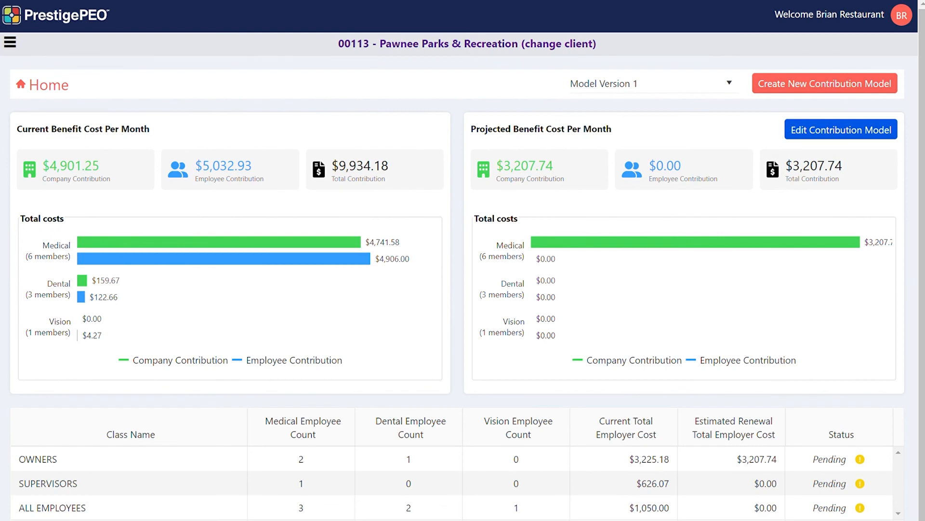
- Open Model Version 1's class summary, and submit the model from the home overview as the final decision for the 2022 renewal
left_click(852, 131)
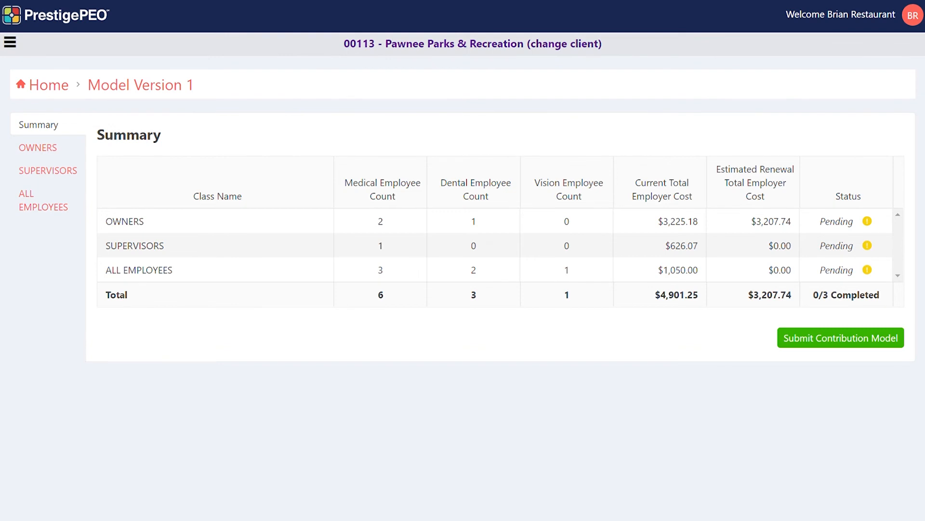
left_click(50, 89)
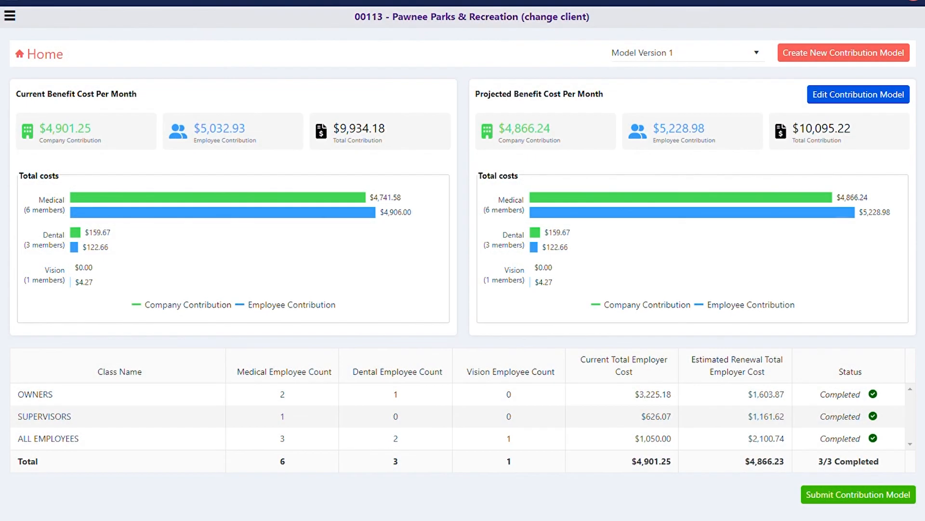
left_click(869, 501)
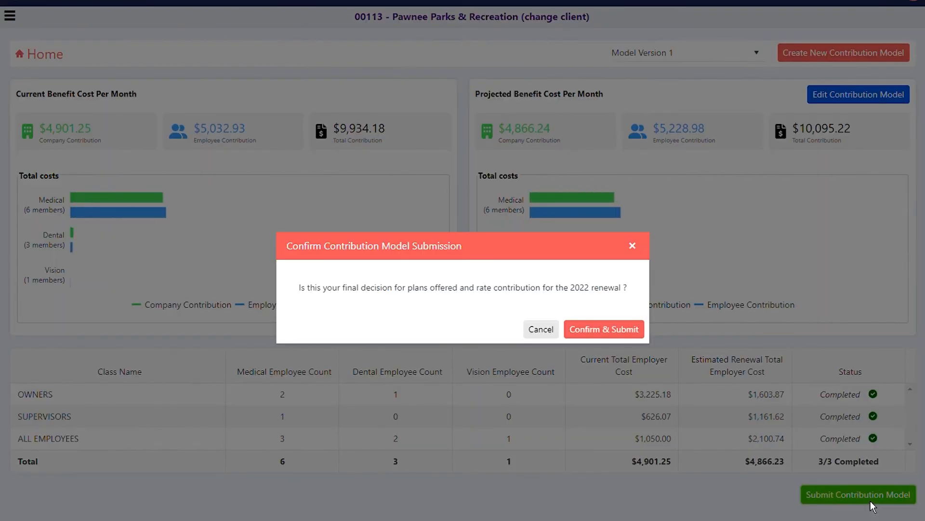
left_click(625, 333)
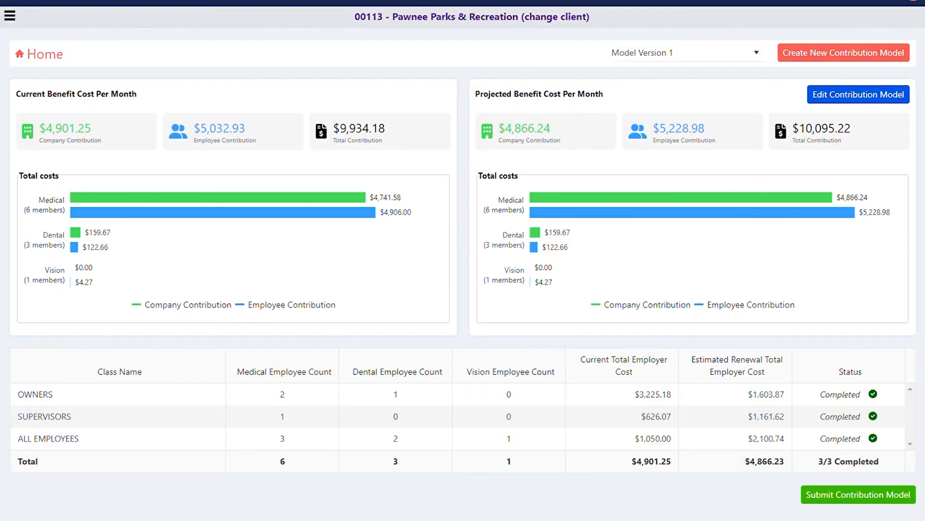